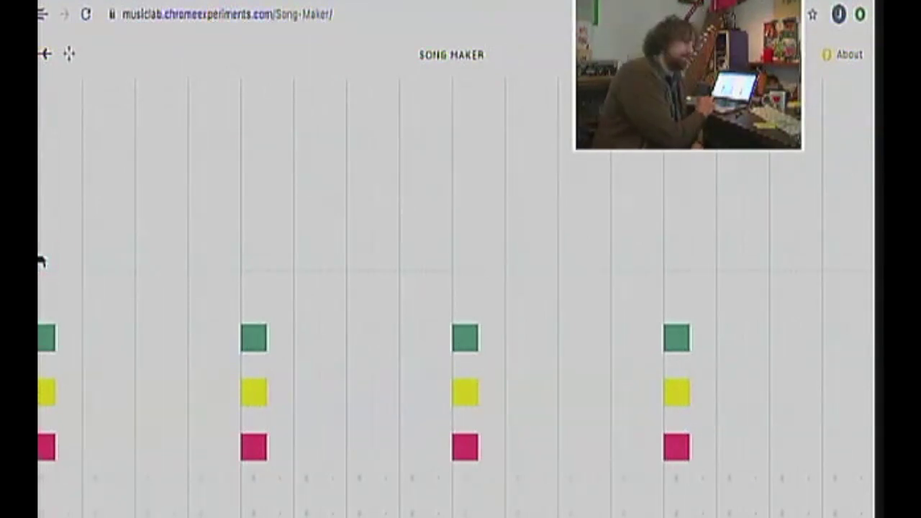
Place the opening melody above the first two chords using pink, orange, light green, yellow, light green and purple notes.
{"action": "left_click", "coordinate": [42, 257]}
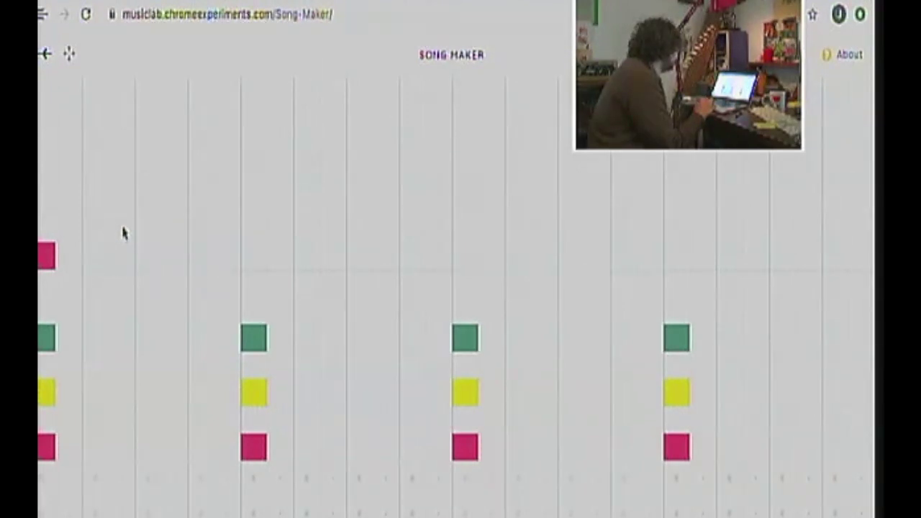
{"action": "left_click", "coordinate": [147, 229]}
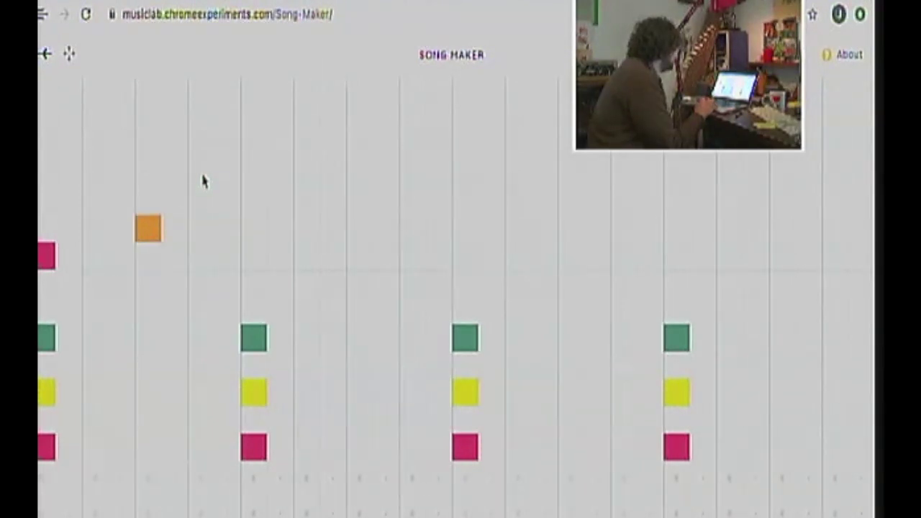
{"action": "left_click", "coordinate": [201, 176]}
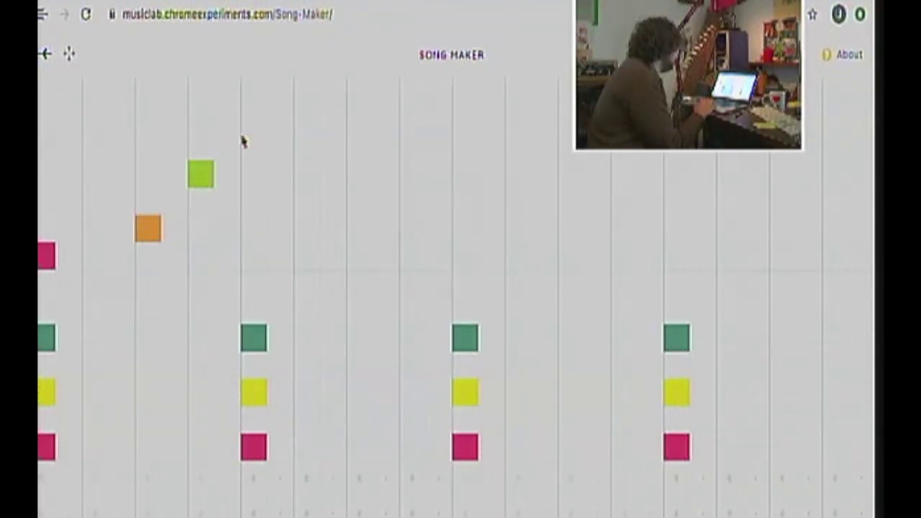
{"action": "left_click", "coordinate": [253, 206]}
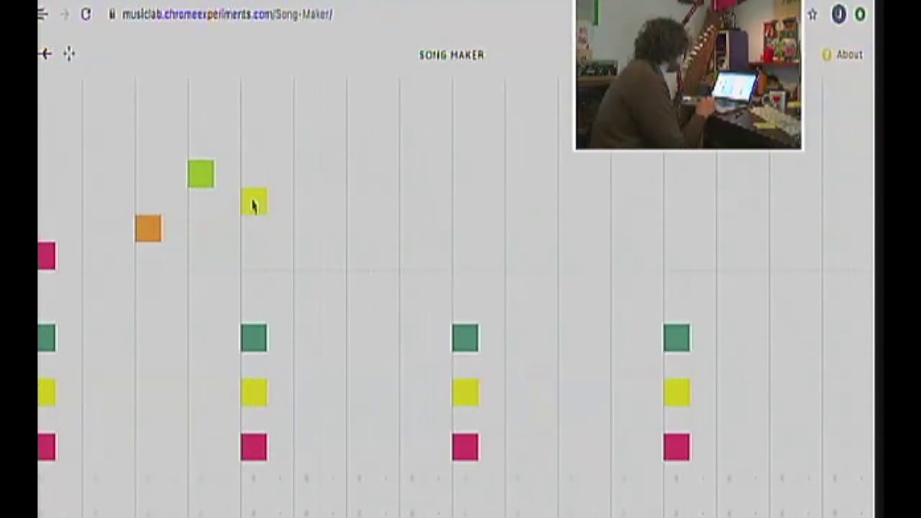
{"action": "left_click", "coordinate": [360, 174]}
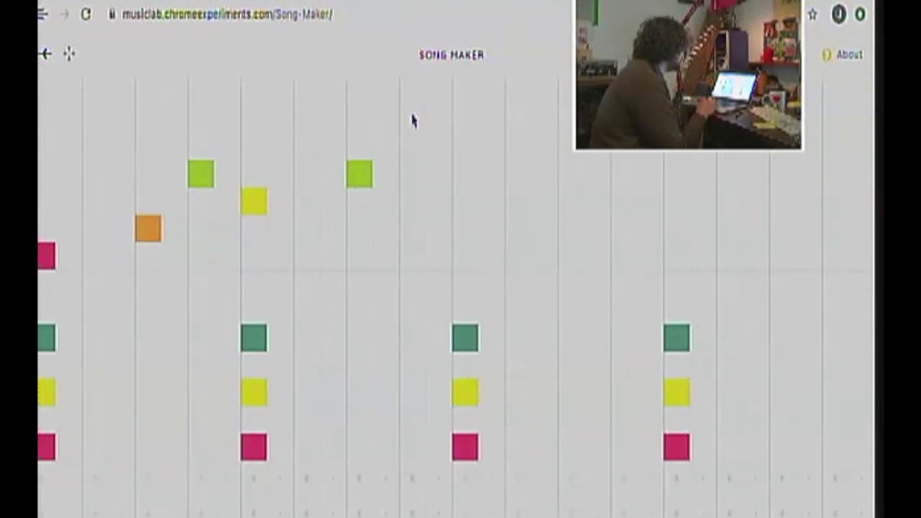
{"action": "left_click", "coordinate": [412, 120]}
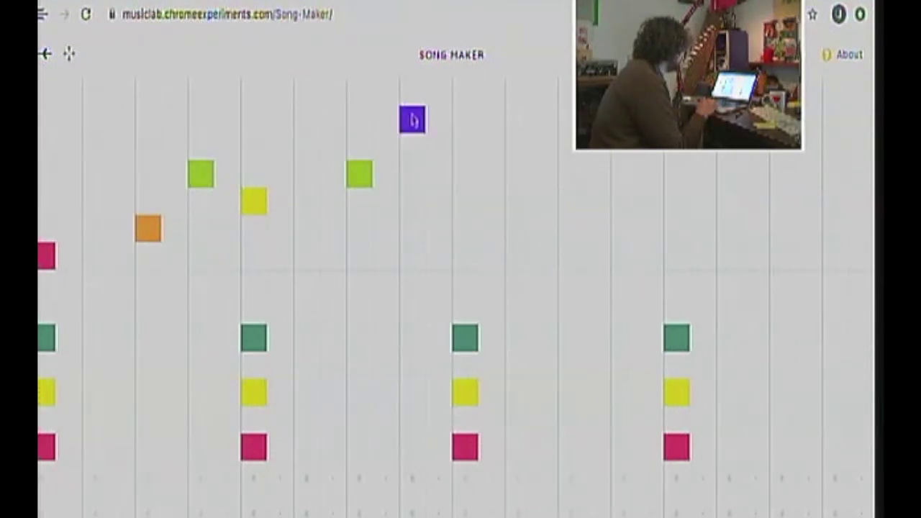
Continue the melody with teal above the third chord, light green two beats on, yellow above the fourth chord and orange two beats on.
{"action": "left_click", "coordinate": [464, 175]}
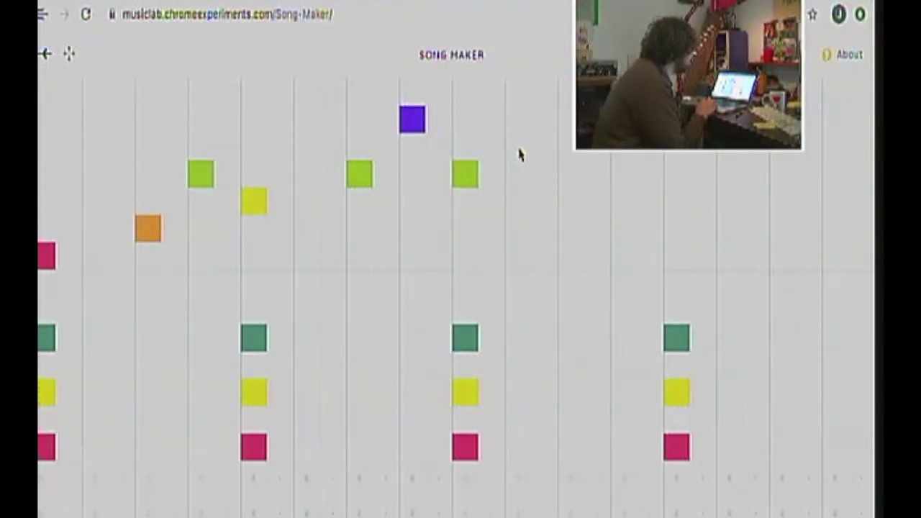
{"action": "left_click", "coordinate": [566, 205]}
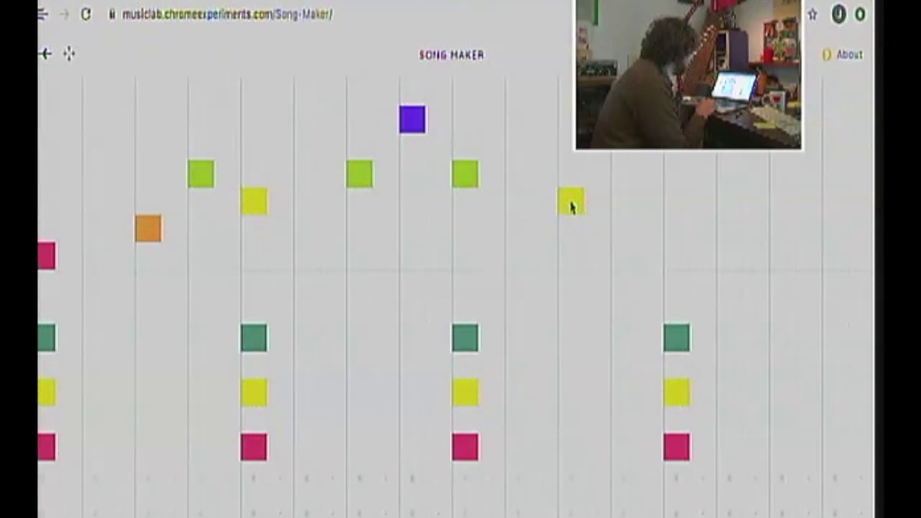
{"action": "left_click", "coordinate": [568, 199]}
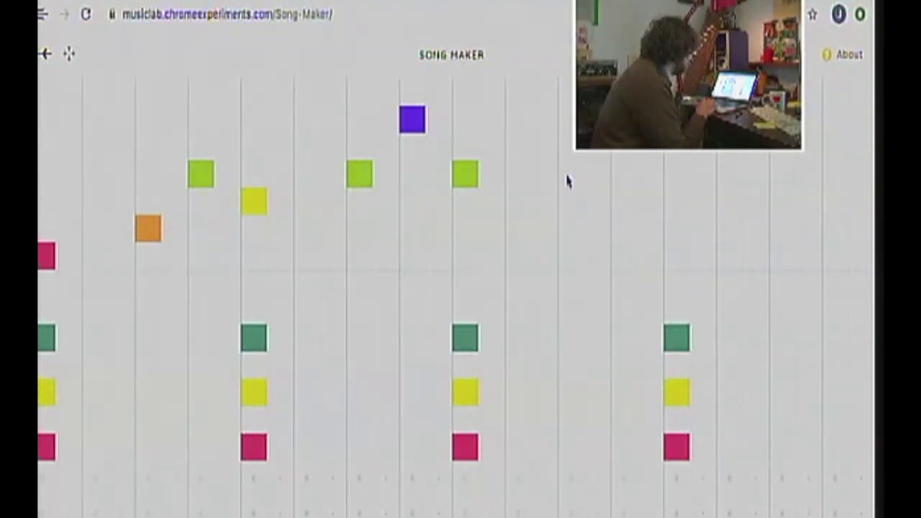
{"action": "left_click", "coordinate": [466, 172]}
{"action": "left_click", "coordinate": [463, 148]}
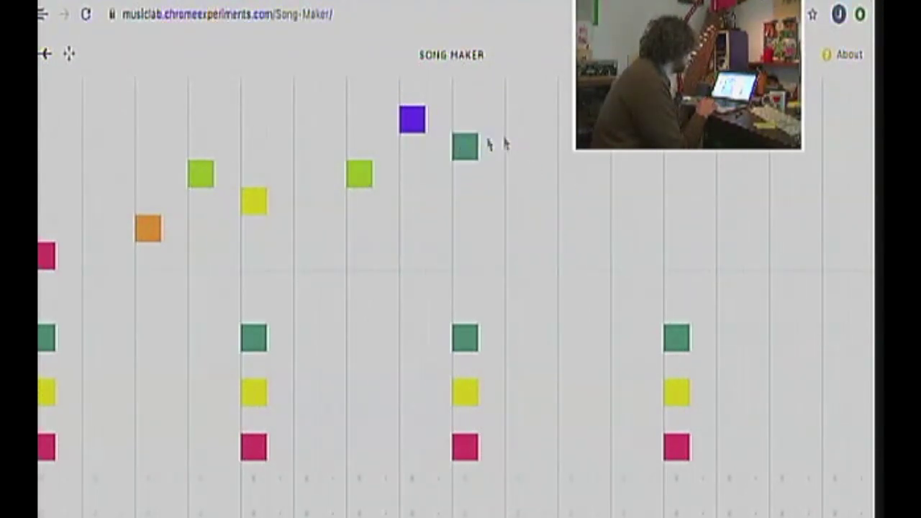
{"action": "left_click", "coordinate": [566, 178]}
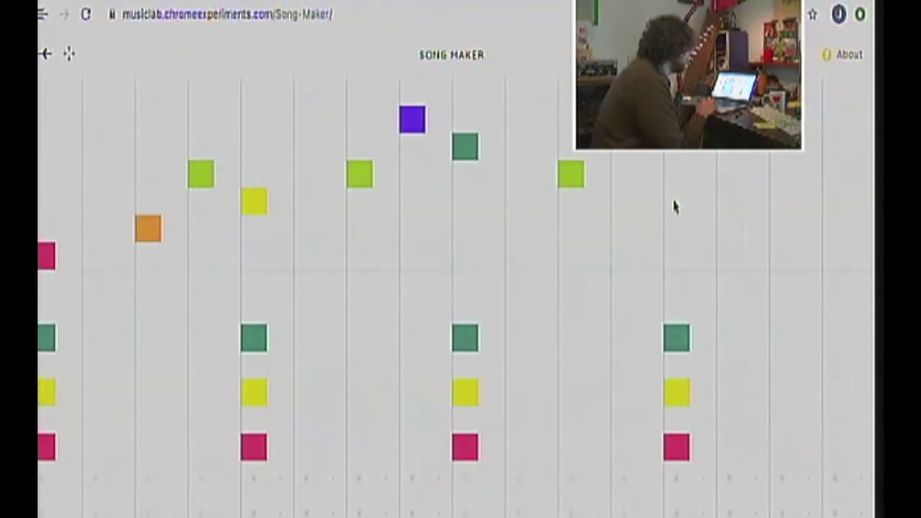
{"action": "left_click", "coordinate": [675, 207]}
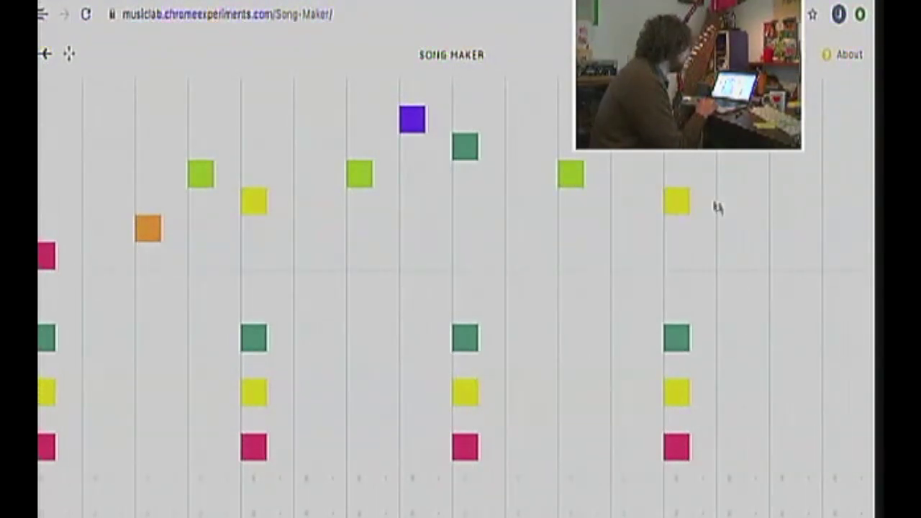
{"action": "left_click", "coordinate": [783, 232]}
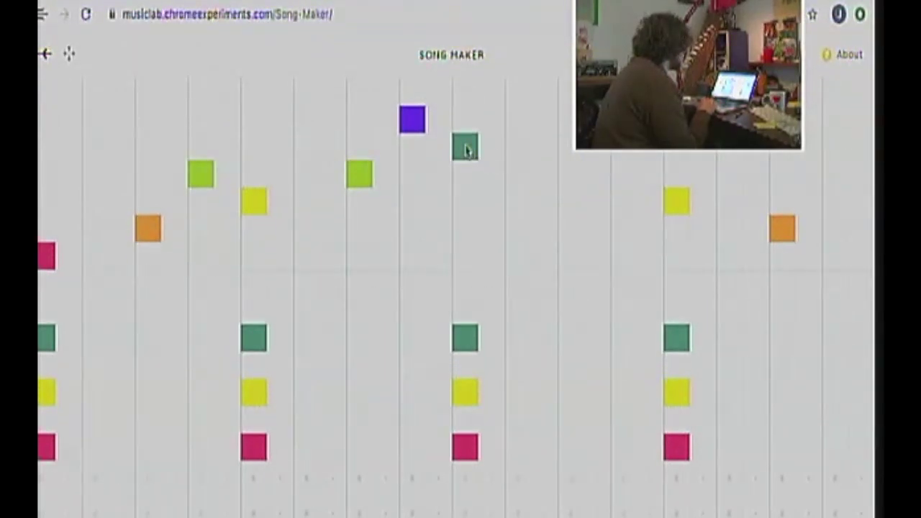
Rebuild the third chord from light green, purple and high pink notes, removing its former notes and the teal melody note above.
{"action": "left_click", "coordinate": [467, 148]}
{"action": "left_click", "coordinate": [466, 395]}
{"action": "left_click", "coordinate": [466, 369]}
{"action": "left_click", "coordinate": [467, 338]}
{"action": "left_click", "coordinate": [467, 311]}
{"action": "left_click", "coordinate": [465, 259]}
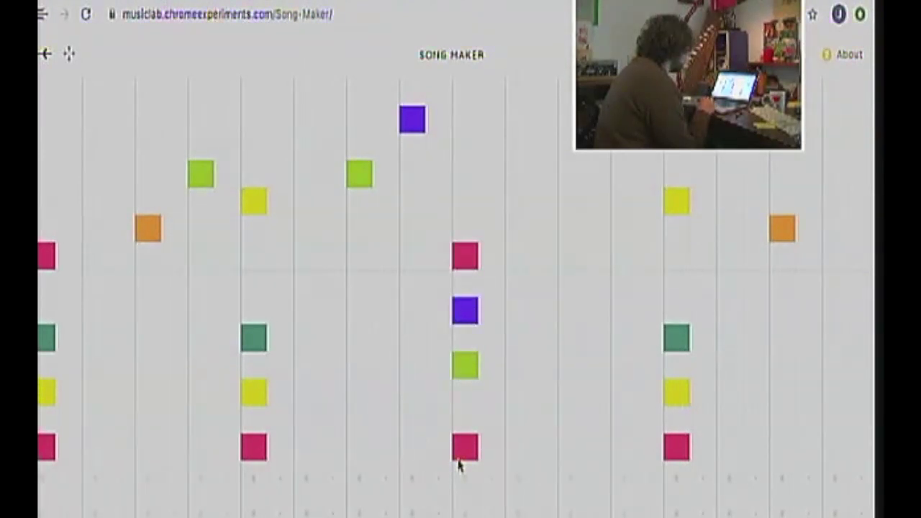
{"action": "left_click", "coordinate": [469, 453]}
Replace the fourth chord's notes with light green, purple and high pink ones.
{"action": "left_click", "coordinate": [676, 453]}
{"action": "left_click", "coordinate": [679, 400]}
{"action": "left_click", "coordinate": [678, 344]}
{"action": "left_click", "coordinate": [677, 366]}
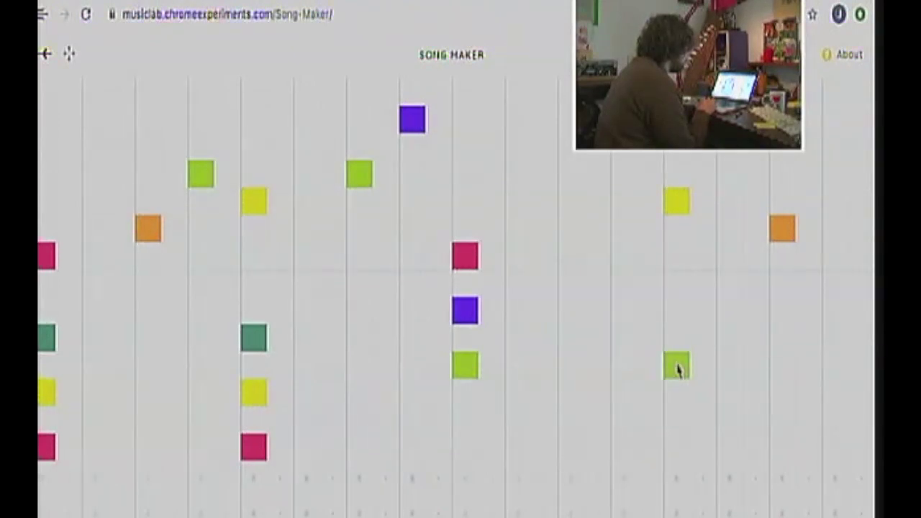
{"action": "left_click", "coordinate": [678, 314]}
{"action": "left_click", "coordinate": [677, 255]}
Erase the melody notes that follow the opening pink note, across all four bars.
{"action": "left_click", "coordinate": [678, 206]}
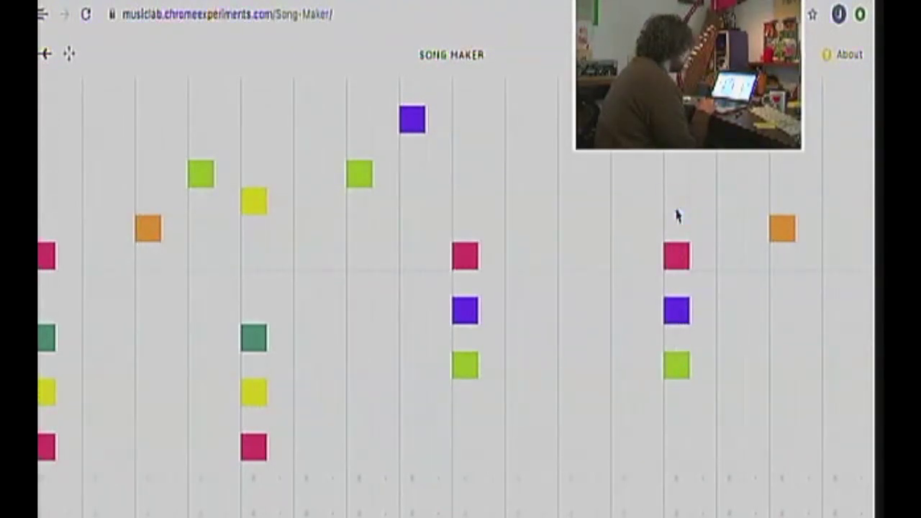
{"action": "left_click", "coordinate": [784, 232]}
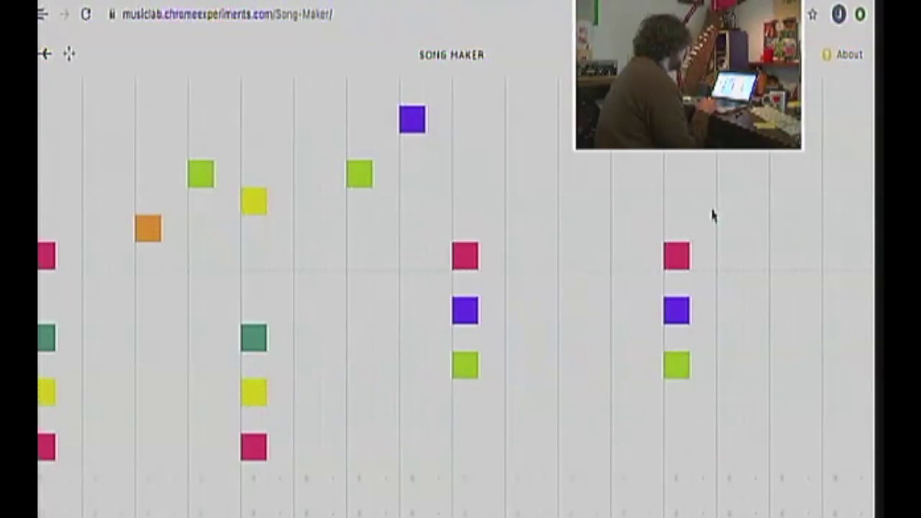
{"action": "left_click", "coordinate": [411, 119]}
{"action": "left_click", "coordinate": [359, 174]}
{"action": "left_click", "coordinate": [253, 205]}
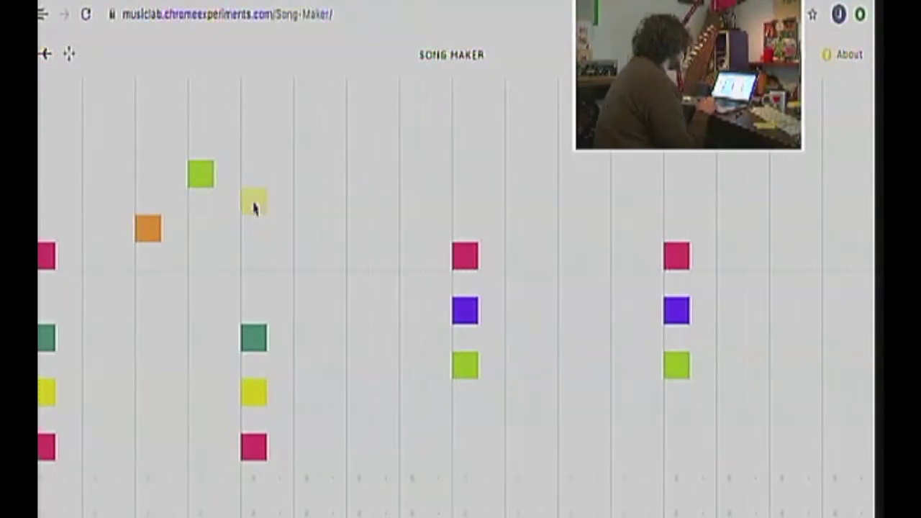
{"action": "left_click", "coordinate": [200, 179]}
{"action": "left_click", "coordinate": [147, 255]}
{"action": "left_click", "coordinate": [148, 233]}
{"action": "left_click", "coordinate": [148, 255]}
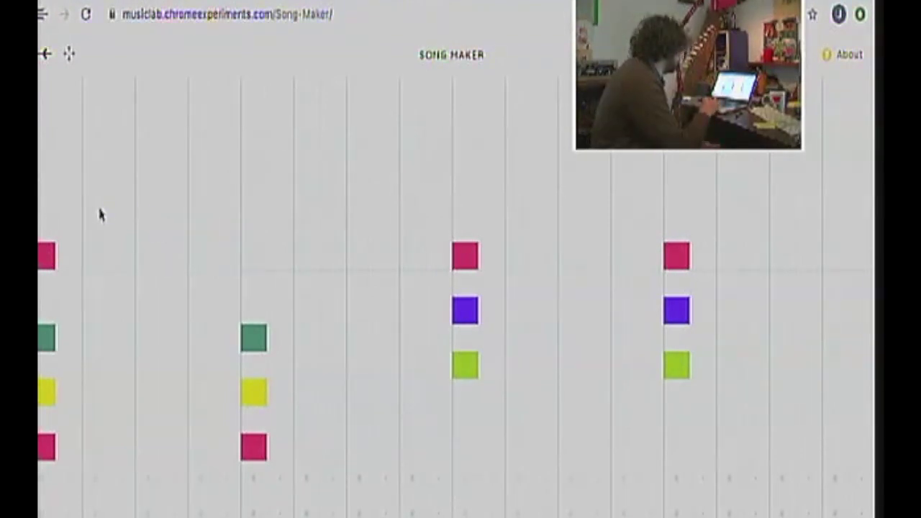
Add a new melody between the first and second chords with orange, light green, yellow and orange notes.
{"action": "left_click", "coordinate": [122, 229]}
{"action": "left_click", "coordinate": [146, 178]}
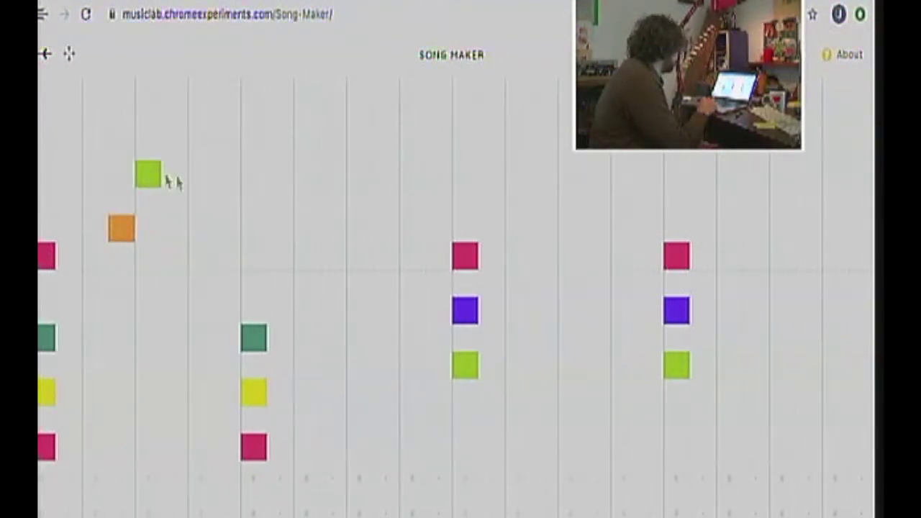
{"action": "left_click", "coordinate": [199, 200]}
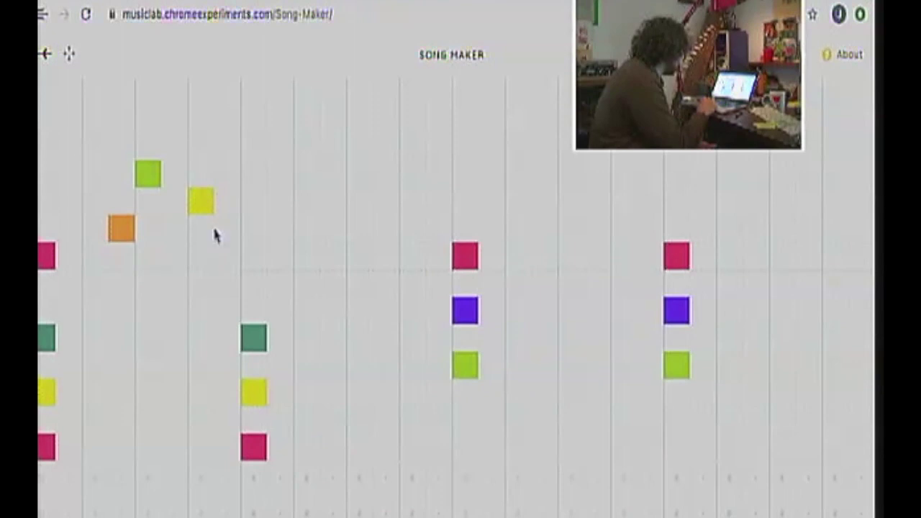
{"action": "left_click", "coordinate": [223, 237]}
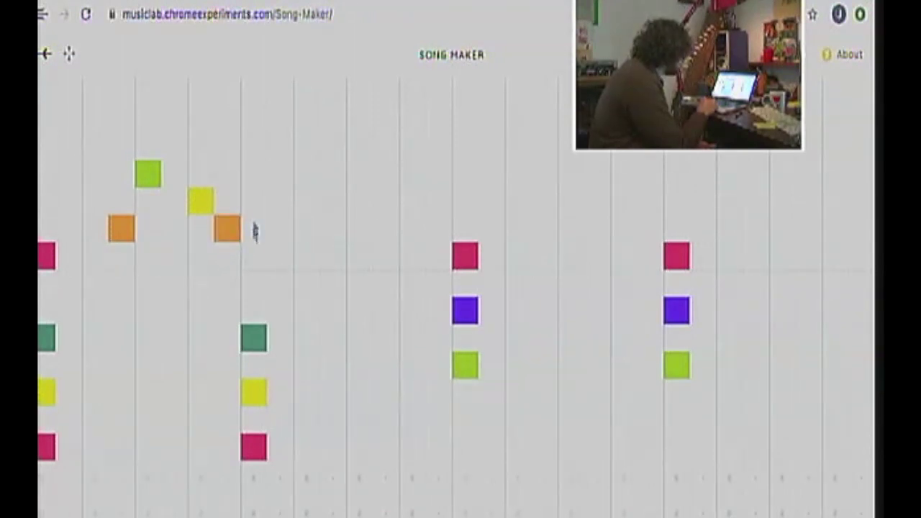
Continue the melody from the second chord with yellow, light green, purple and teal notes in four consecutive columns.
{"action": "left_click", "coordinate": [257, 209]}
{"action": "left_click", "coordinate": [281, 178]}
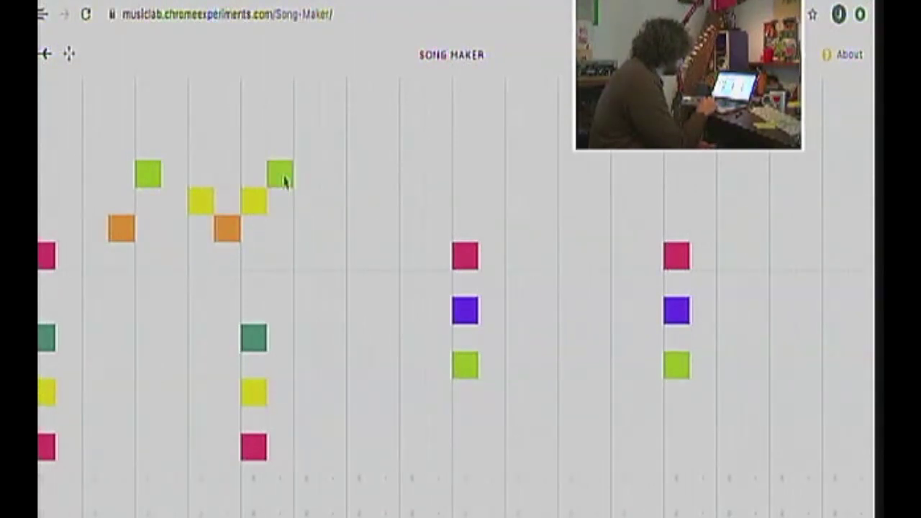
{"action": "left_click", "coordinate": [309, 122]}
{"action": "left_click", "coordinate": [341, 145]}
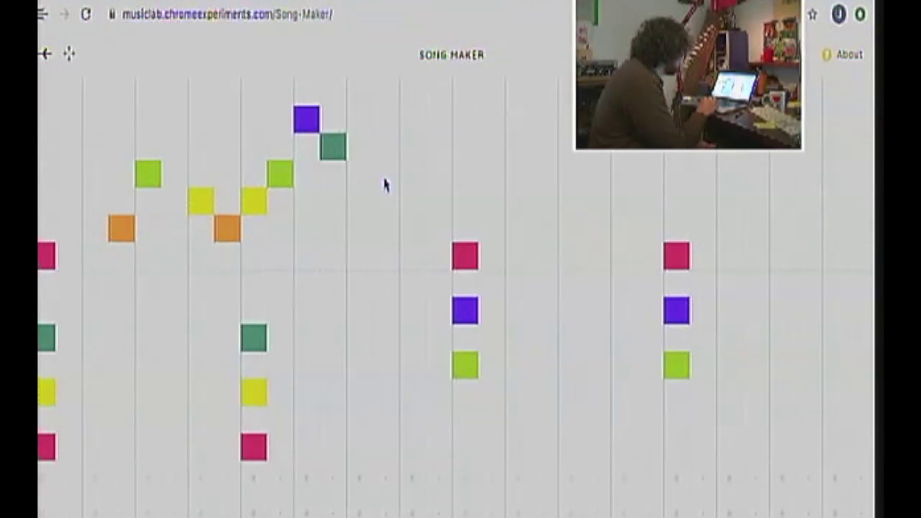
Extend the melody with a yellow note three columns before the third chord and a light green note above that chord.
{"action": "left_click", "coordinate": [384, 182]}
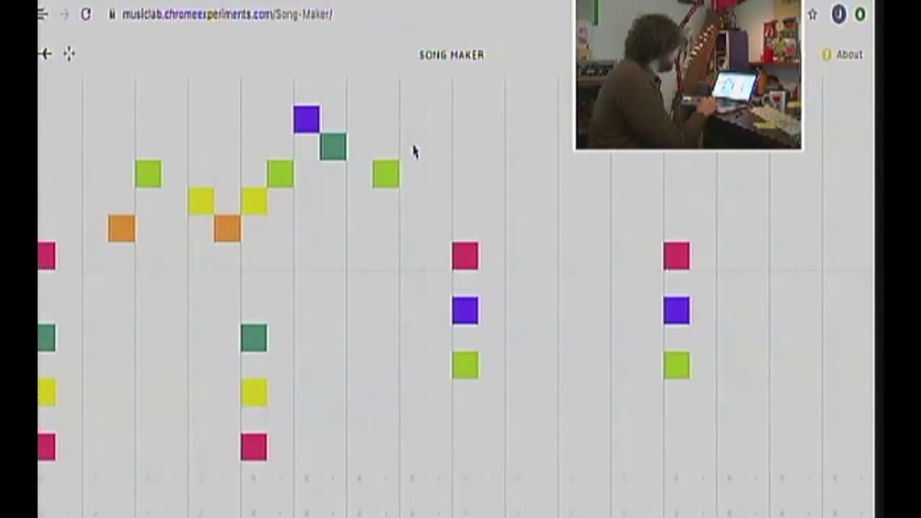
{"action": "left_click", "coordinate": [413, 149]}
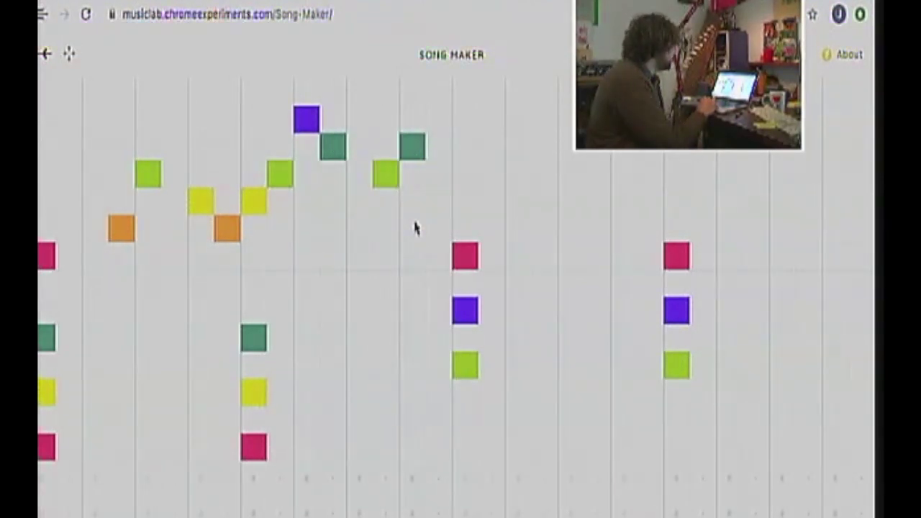
{"action": "left_click", "coordinate": [407, 156]}
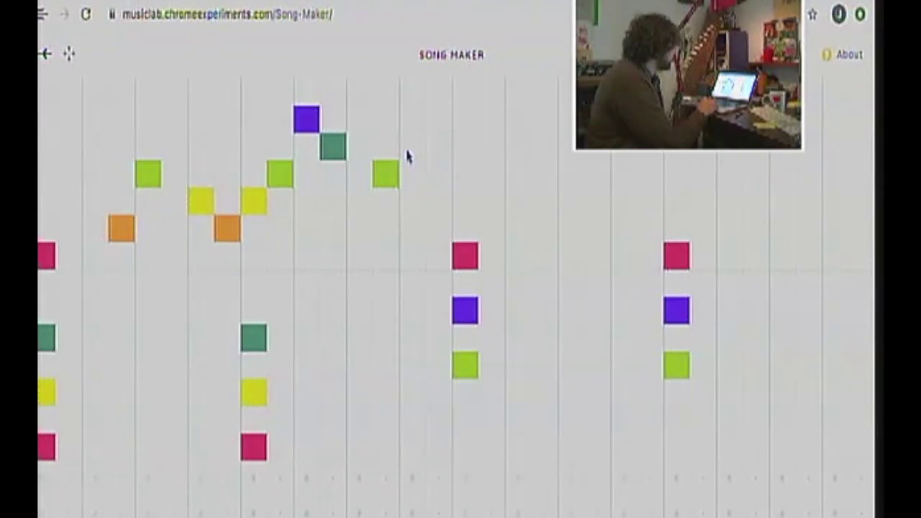
{"action": "left_click", "coordinate": [390, 183]}
{"action": "left_click", "coordinate": [391, 205]}
{"action": "left_click", "coordinate": [465, 178]}
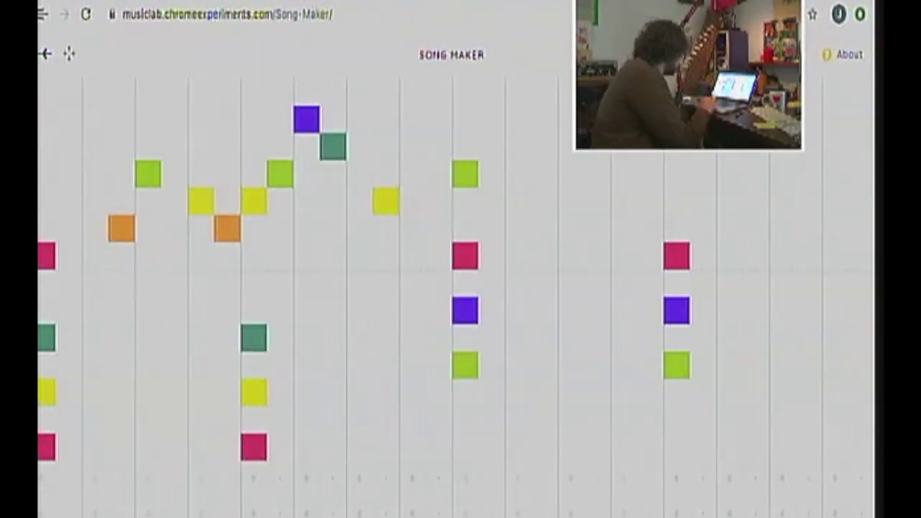
Shift the first orange note one column earlier and the teal note one column later, and replace the following yellow note with purple one column later.
{"action": "left_click", "coordinate": [119, 230]}
{"action": "left_click", "coordinate": [95, 230]}
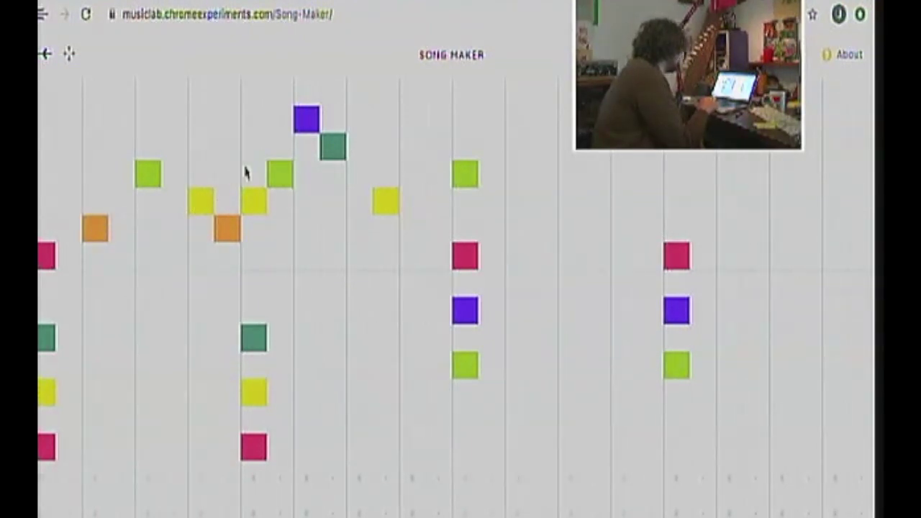
{"action": "left_click", "coordinate": [332, 147]}
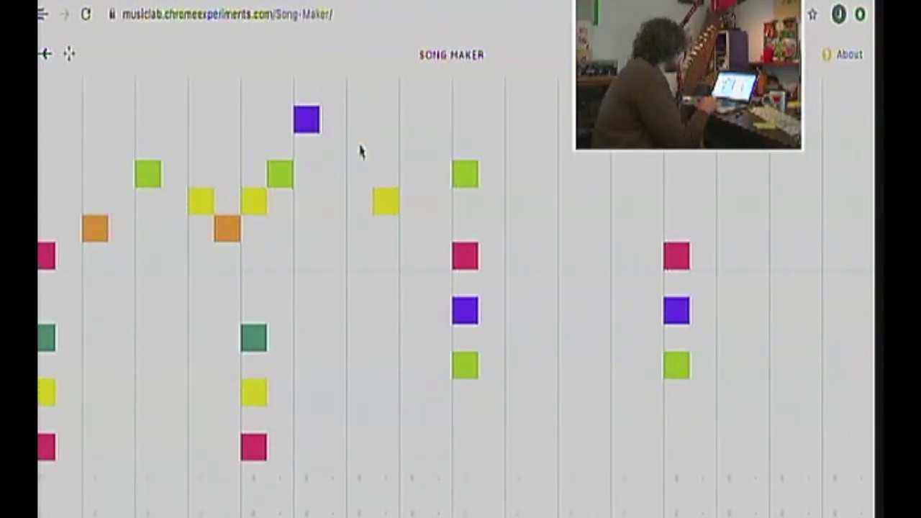
{"action": "left_click", "coordinate": [360, 147]}
{"action": "left_click", "coordinate": [392, 198]}
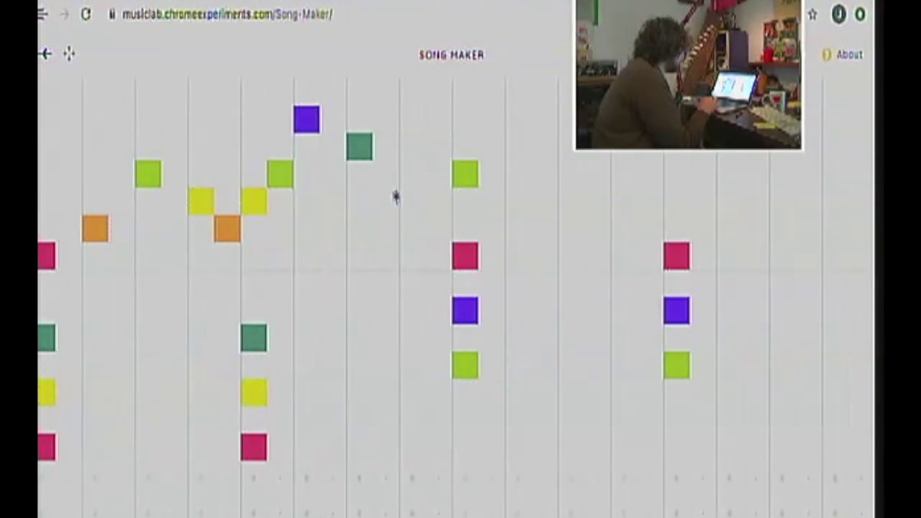
{"action": "left_click", "coordinate": [413, 122]}
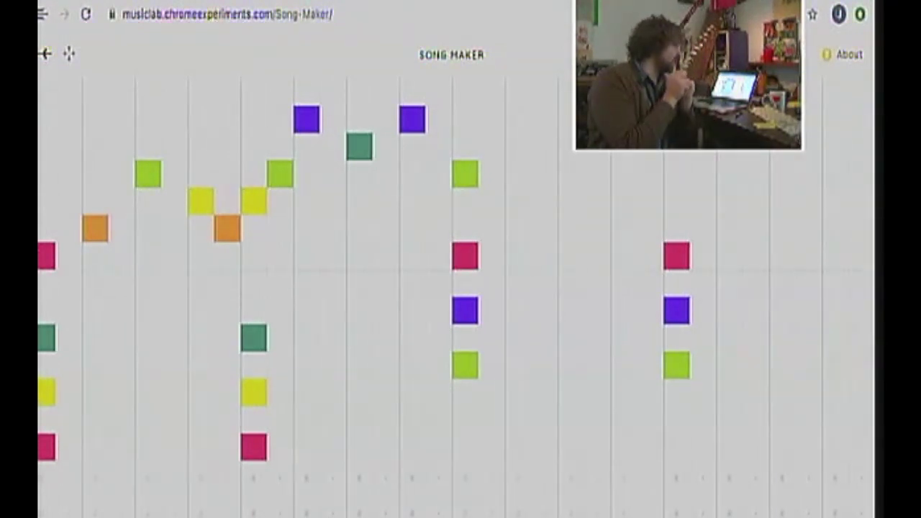
{"action": "left_click", "coordinate": [84, 235]}
{"action": "left_click", "coordinate": [147, 173]}
{"action": "left_click", "coordinate": [147, 176]}
{"action": "left_click", "coordinate": [98, 225]}
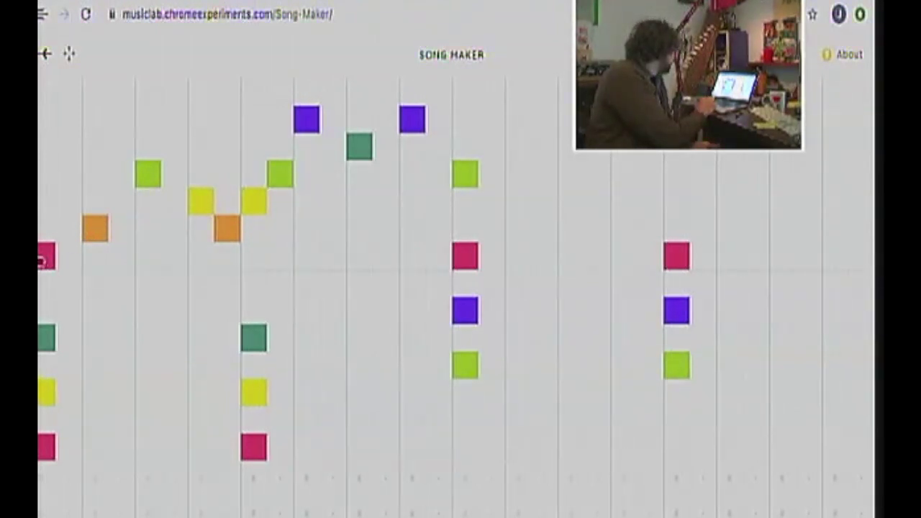
Replace the pink melody note above the first chord with a higher teal note.
{"action": "left_click", "coordinate": [41, 259]}
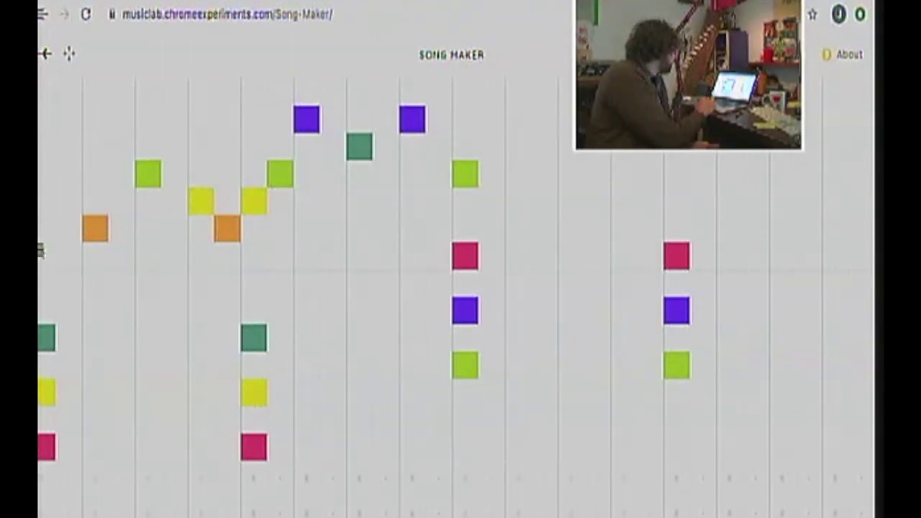
{"action": "left_click", "coordinate": [47, 147]}
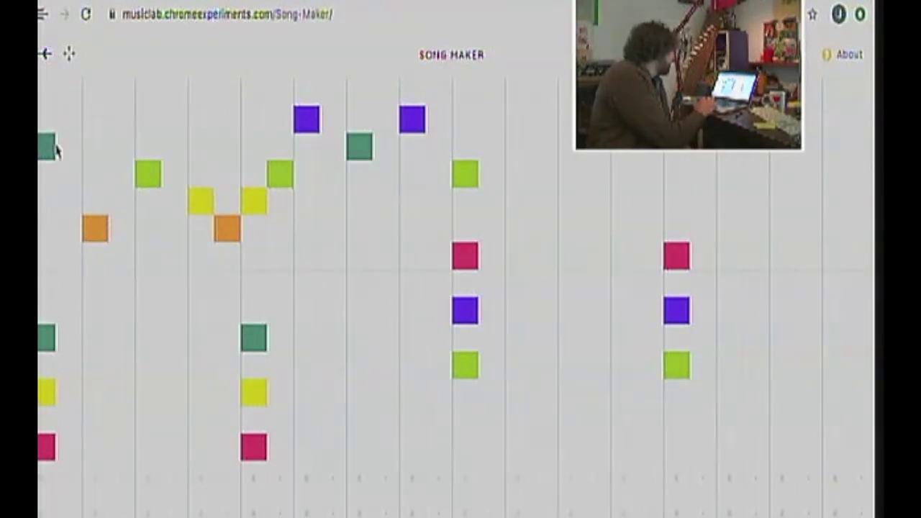
Replace the light green melody note above the third chord with a purple note three rows from it, two rows higher.
{"action": "left_click", "coordinate": [465, 176]}
{"action": "left_click", "coordinate": [463, 94]}
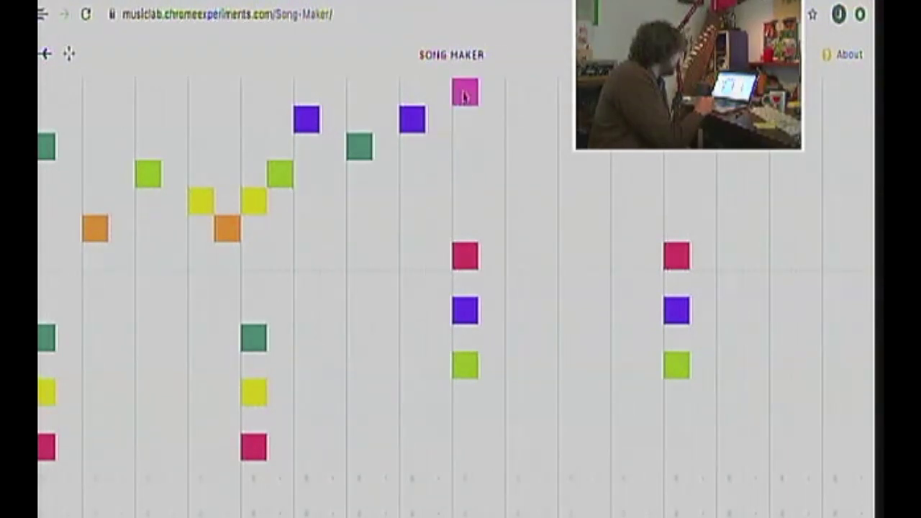
{"action": "left_click", "coordinate": [464, 95]}
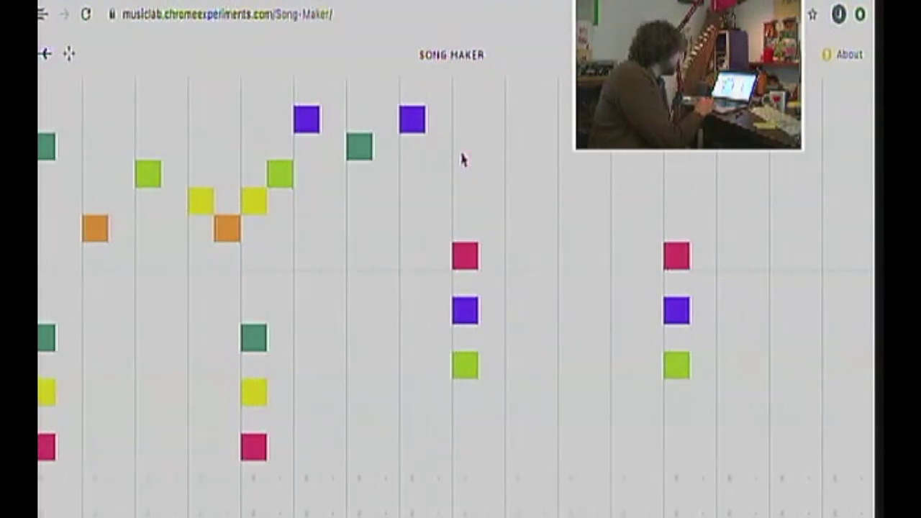
{"action": "left_click", "coordinate": [465, 123]}
Clear every melody note between the teal note above the first chord and the purple note above the third chord.
{"action": "left_click", "coordinate": [410, 119]}
{"action": "left_click", "coordinate": [361, 148]}
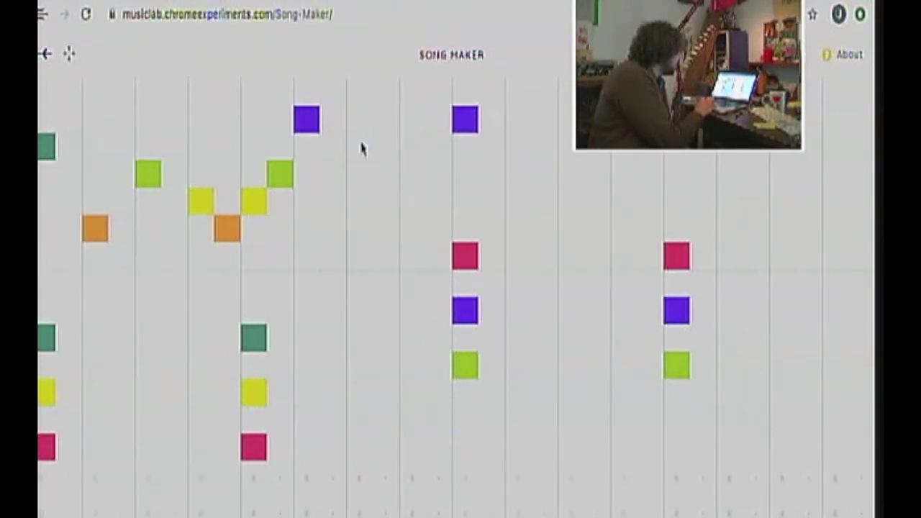
{"action": "left_click", "coordinate": [309, 119]}
{"action": "left_click", "coordinate": [279, 176]}
{"action": "left_click", "coordinate": [252, 203]}
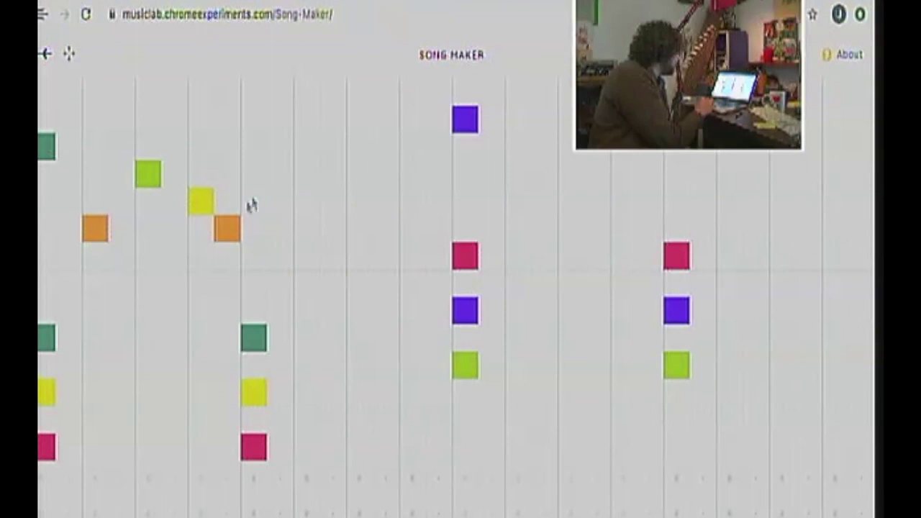
{"action": "left_click", "coordinate": [220, 230]}
{"action": "left_click", "coordinate": [197, 207]}
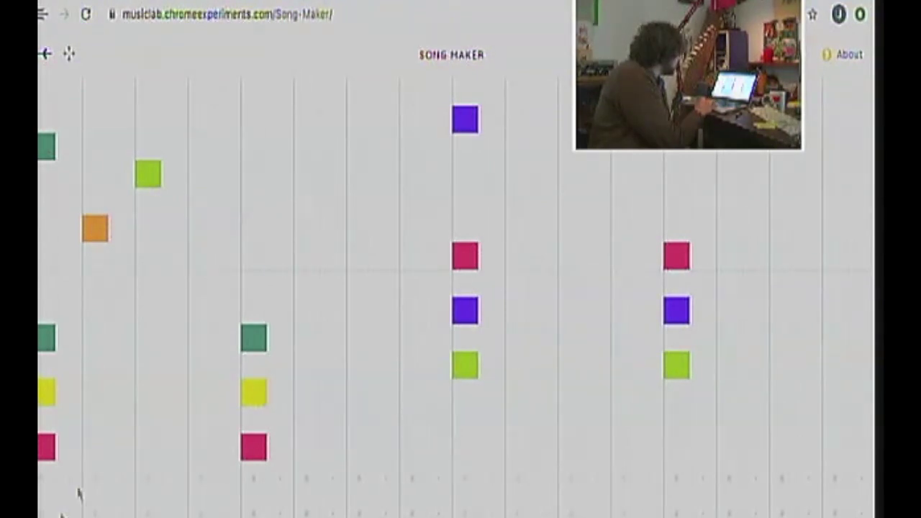
{"action": "left_click", "coordinate": [144, 172]}
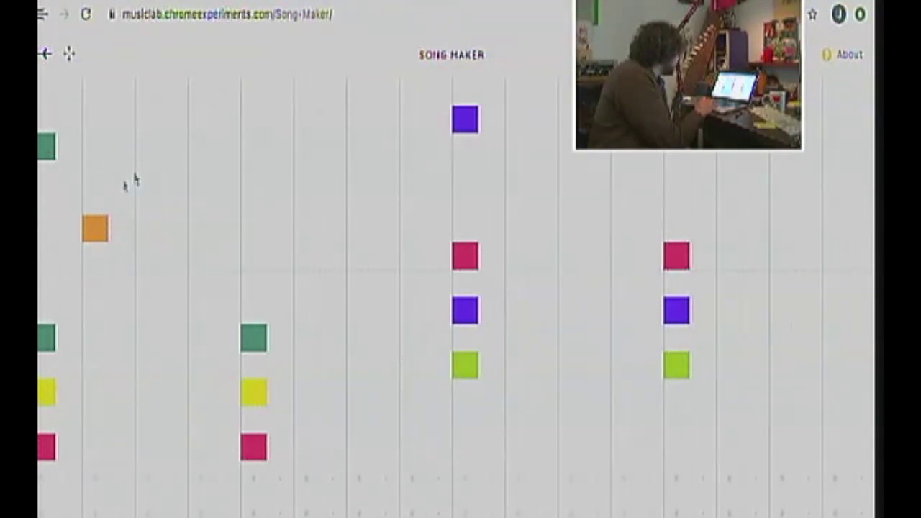
{"action": "left_click", "coordinate": [85, 237]}
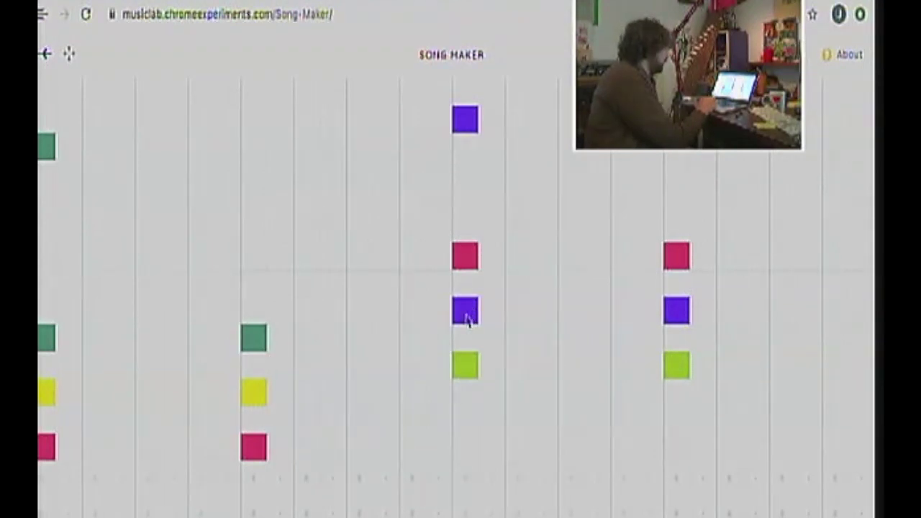
Add light green, purple and yellow melody notes two, four and six columns after the first chord, and an orange note above the second chord.
{"action": "left_click", "coordinate": [96, 174]}
{"action": "left_click", "coordinate": [148, 119]}
{"action": "left_click", "coordinate": [201, 203]}
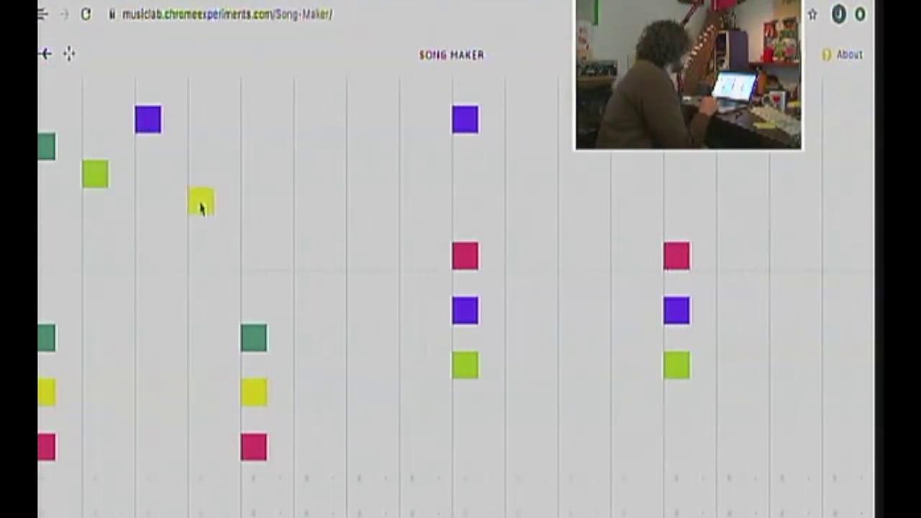
{"action": "left_click", "coordinate": [253, 229]}
Continue the melody after the second chord with light green, teal and pink notes rising over three consecutive columns.
{"action": "left_click", "coordinate": [280, 173]}
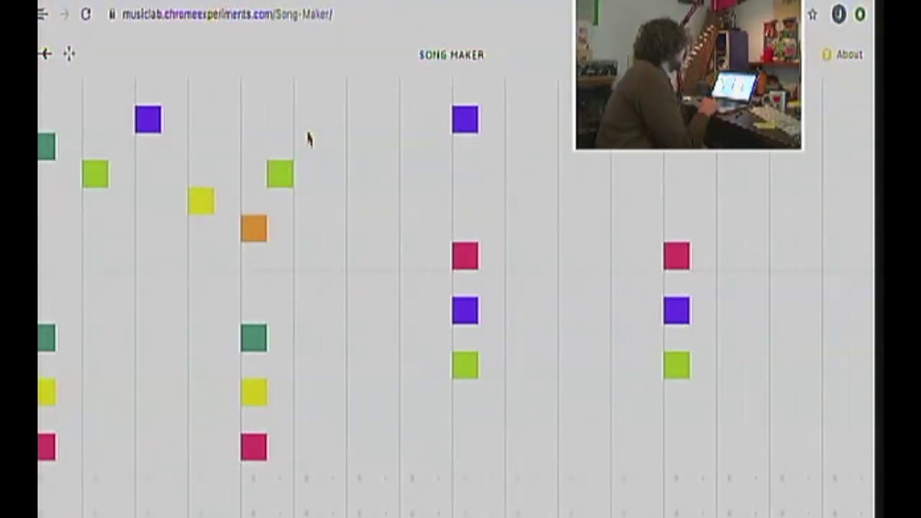
{"action": "left_click", "coordinate": [310, 126]}
{"action": "left_click", "coordinate": [316, 130]}
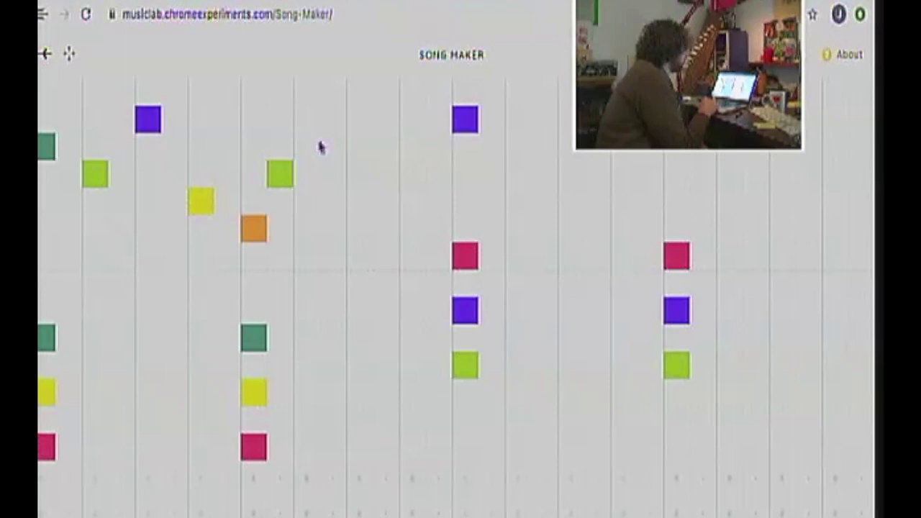
{"action": "left_click", "coordinate": [308, 146]}
{"action": "left_click", "coordinate": [333, 93]}
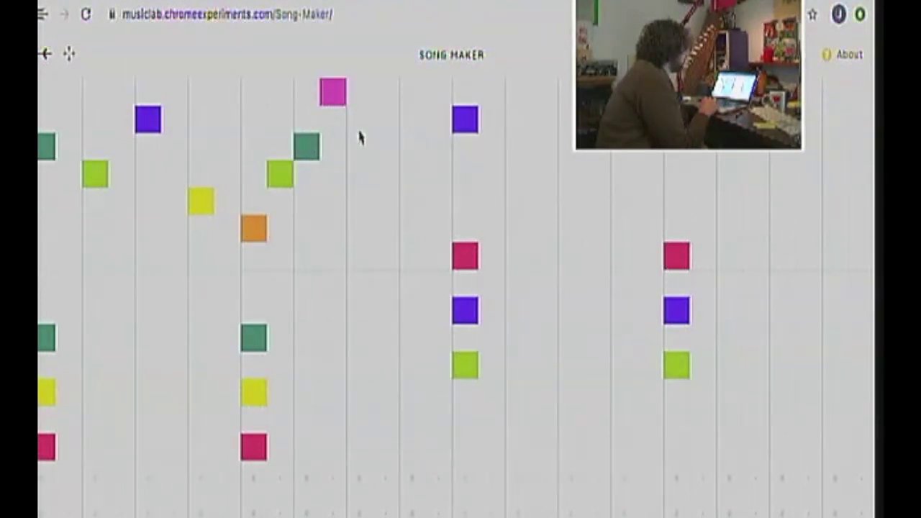
Add a teal melody note in the column right after the pink one and another pink note two columns before the third chord.
{"action": "left_click", "coordinate": [383, 153]}
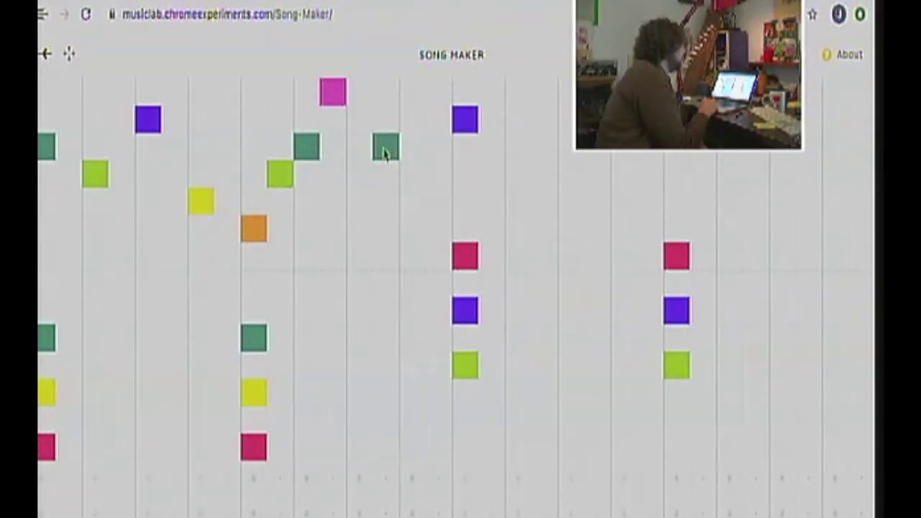
{"action": "left_click", "coordinate": [389, 151]}
{"action": "left_click", "coordinate": [362, 149]}
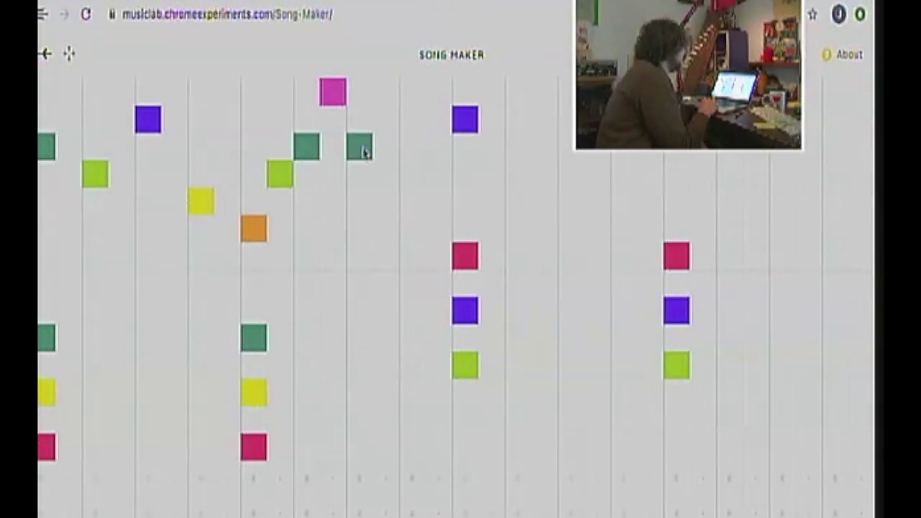
{"action": "left_click", "coordinate": [414, 102]}
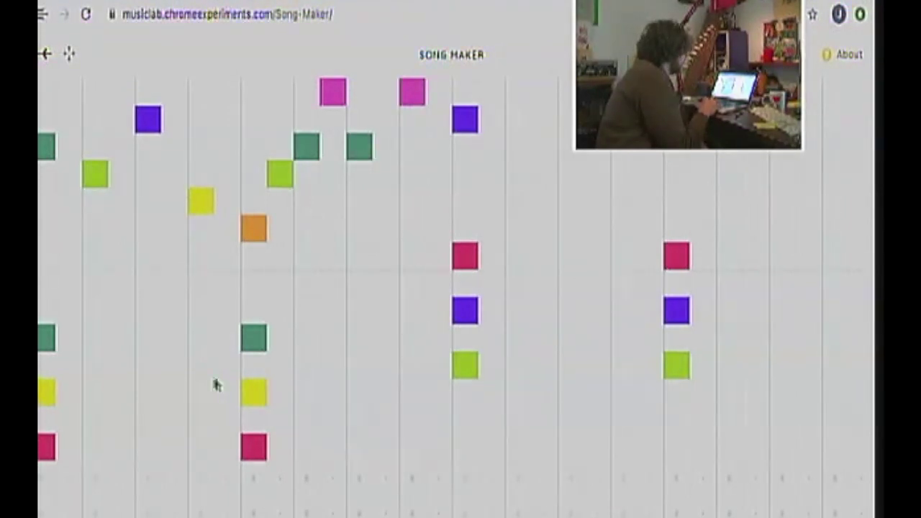